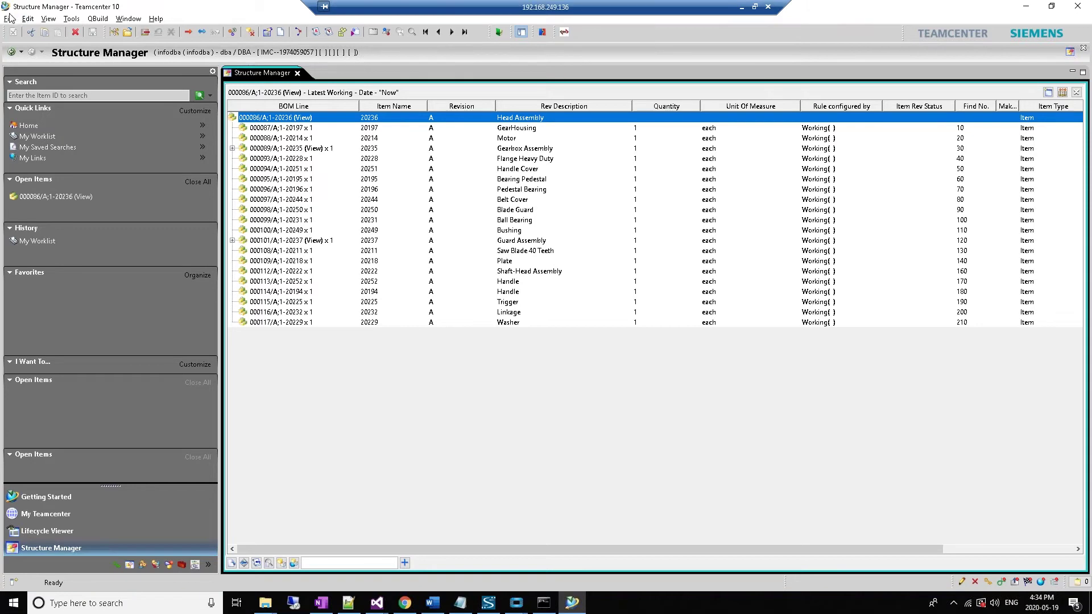
# Launch CADLink from the QBuild menu on the Teamcenter Head Assembly structure
pyautogui.click(98, 19)
pyautogui.click(117, 35)
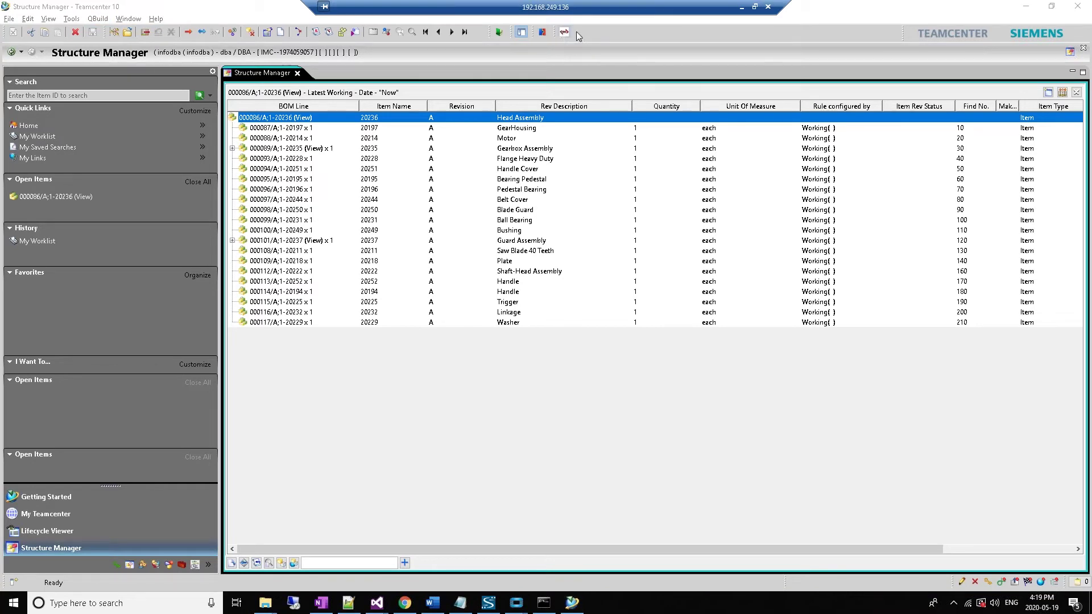
pyautogui.click(578, 36)
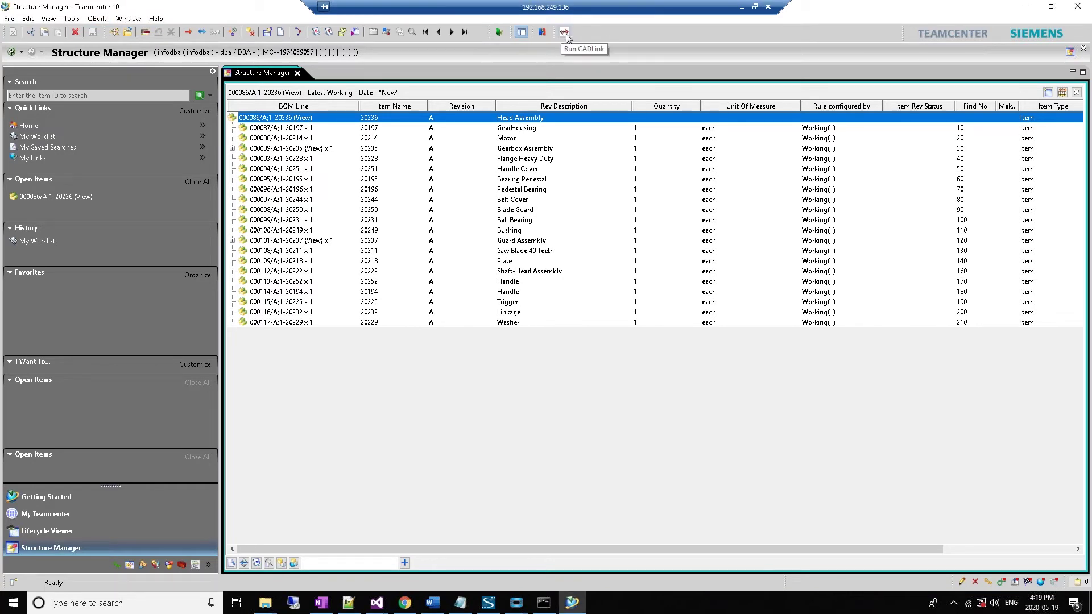
pyautogui.click(566, 33)
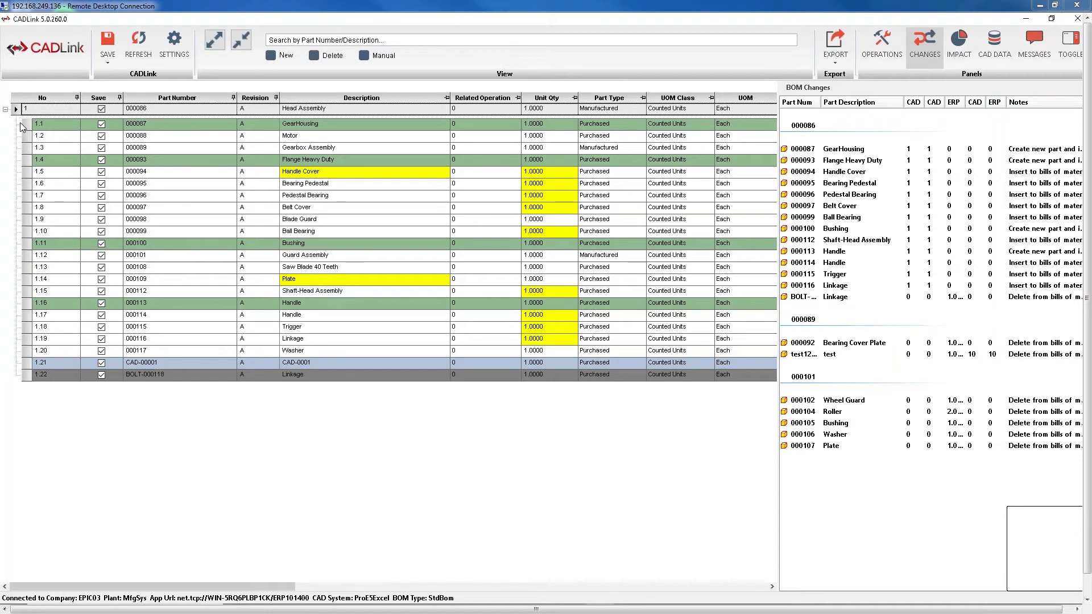
pyautogui.click(27, 148)
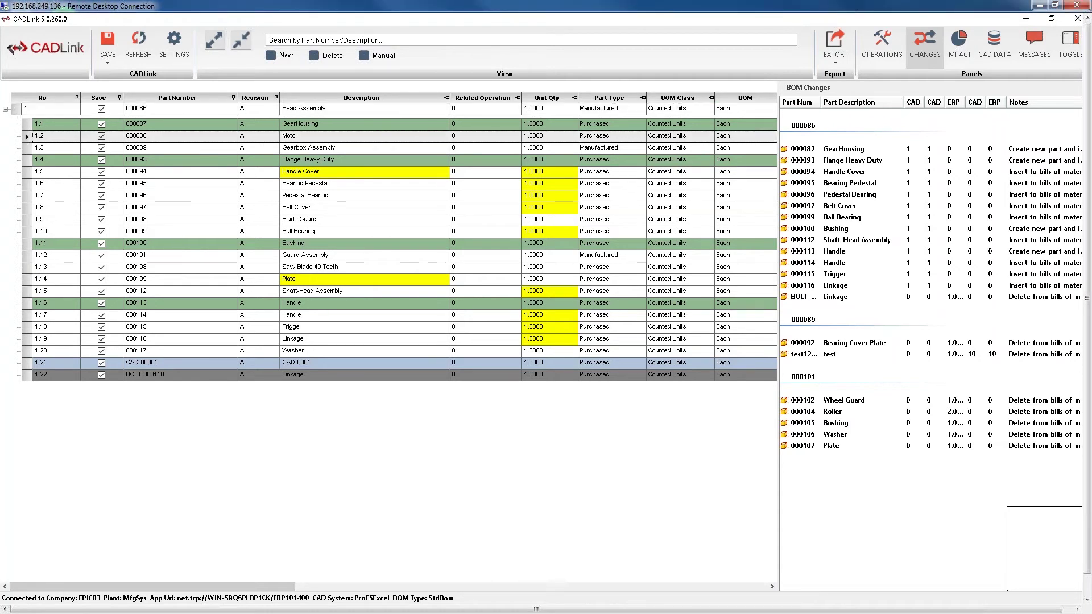
pyautogui.click(17, 110)
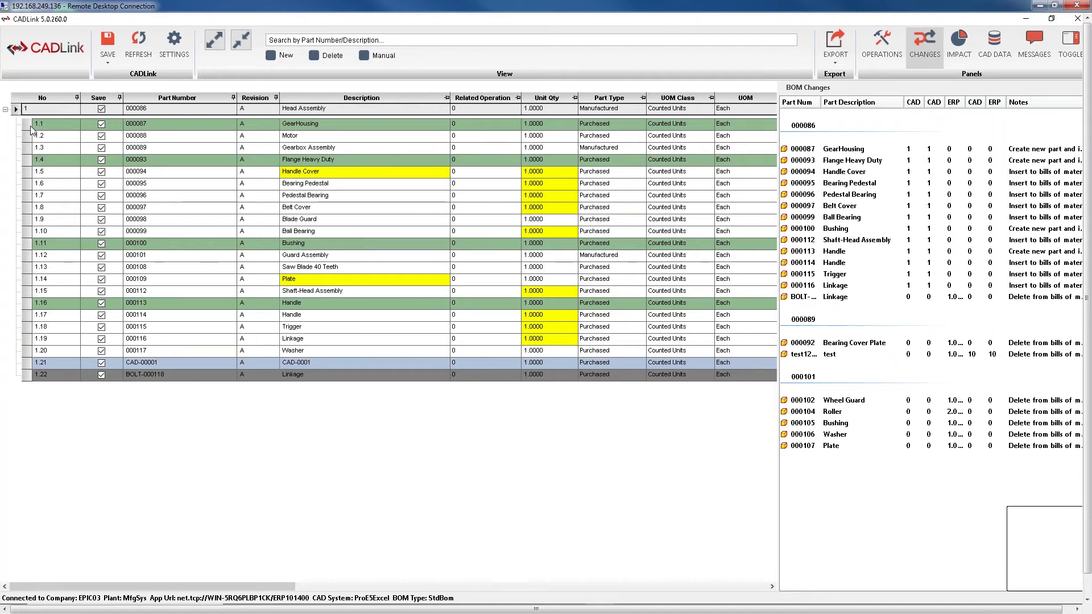
pyautogui.click(29, 126)
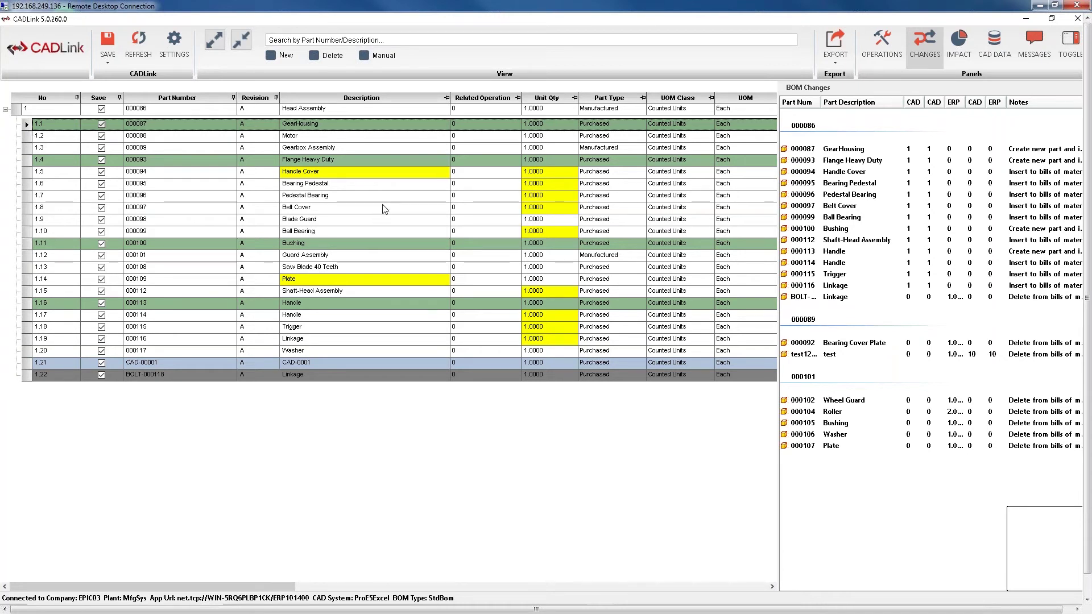
# Replace row 1.5's Handle Cover description with the ERP description 'Handle Cover Part'
pyautogui.click(414, 171)
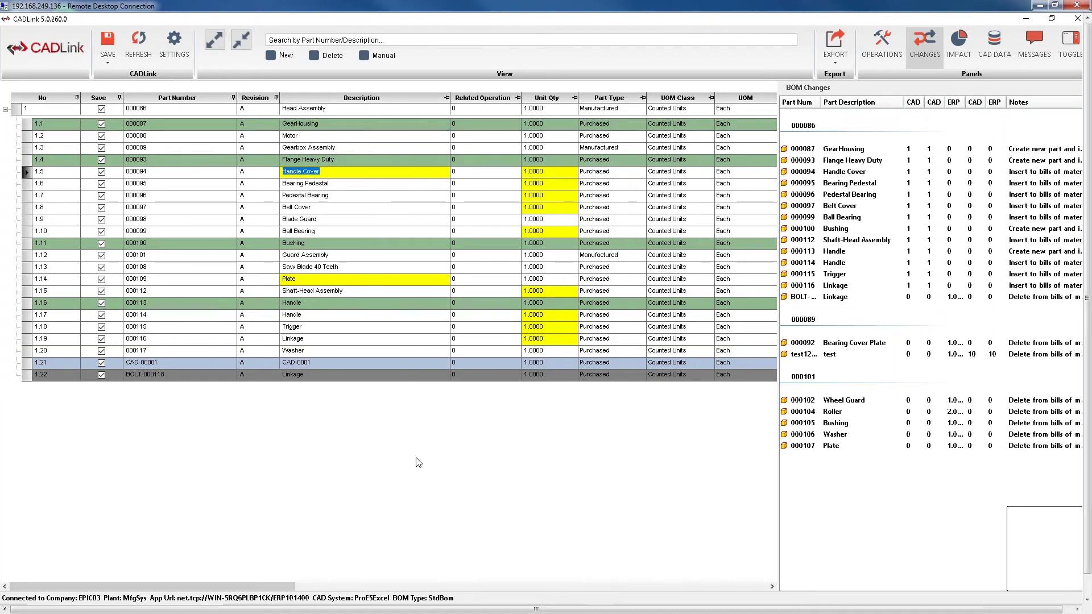
pyautogui.moveTo(414, 181)
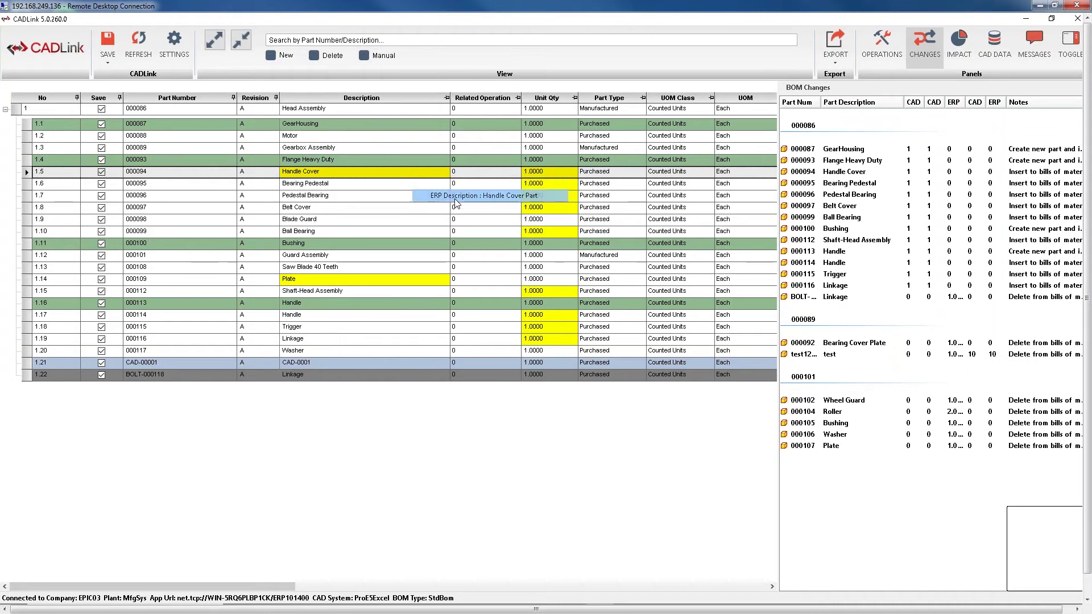
pyautogui.click(424, 195)
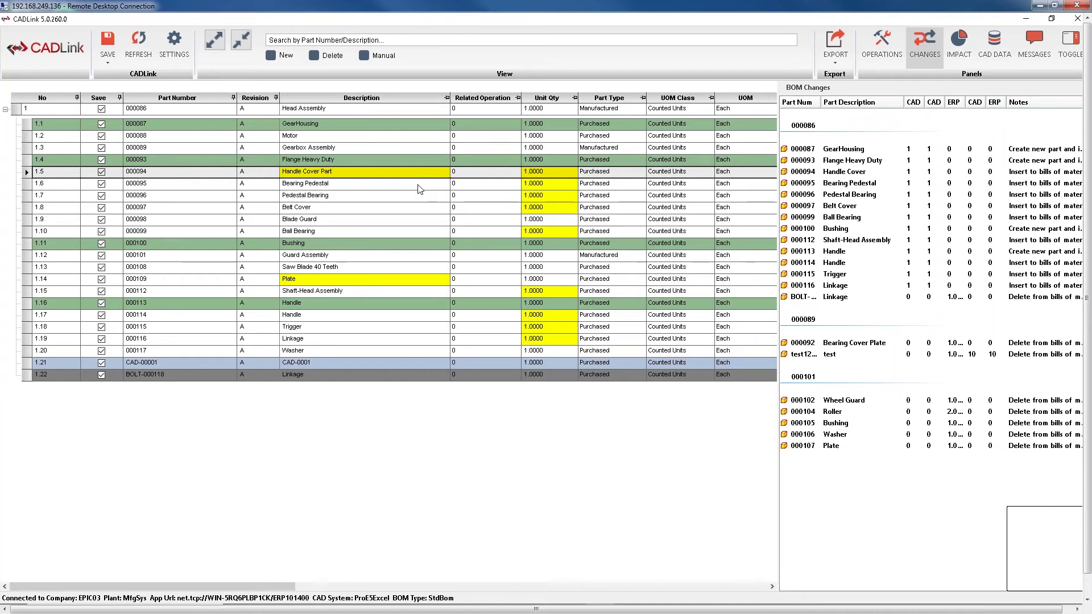
pyautogui.click(26, 376)
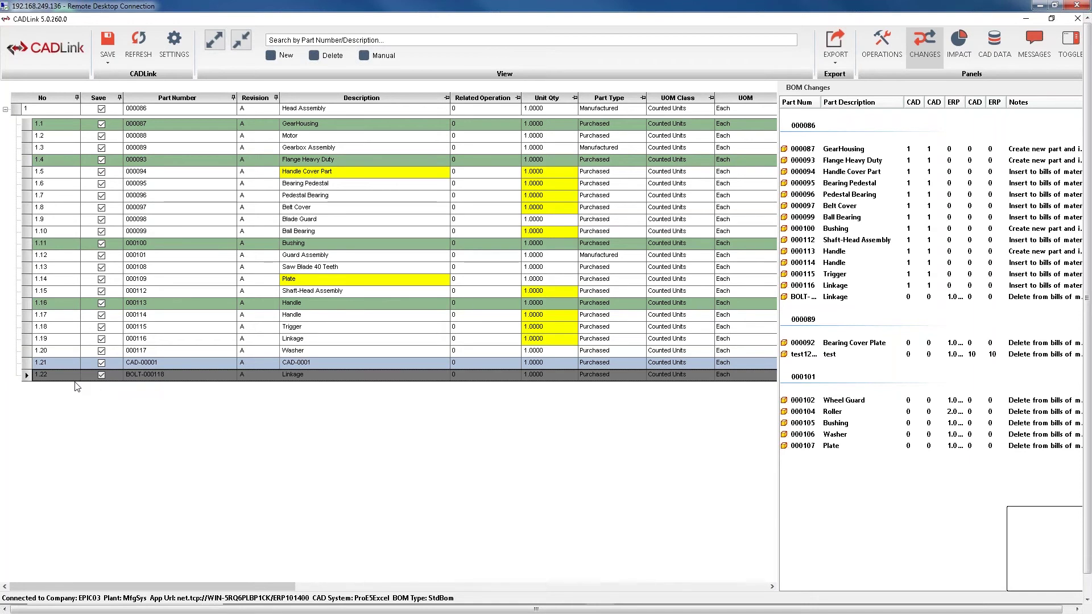
# Add a manual part row 1.23 below row 1.22 and select its Part Number cell
pyautogui.rightClick(26, 378)
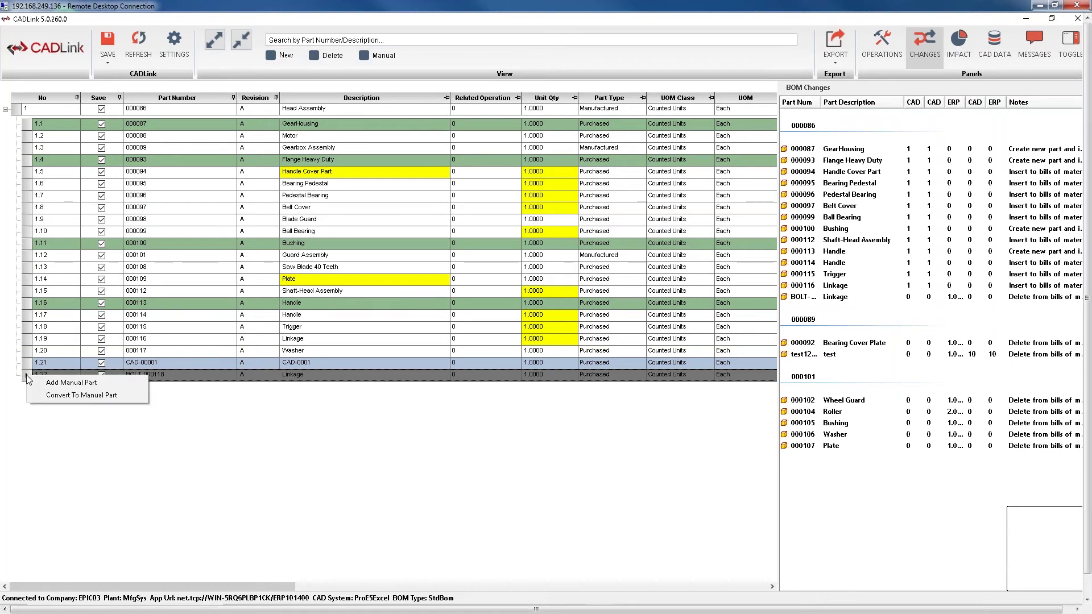
pyautogui.click(47, 386)
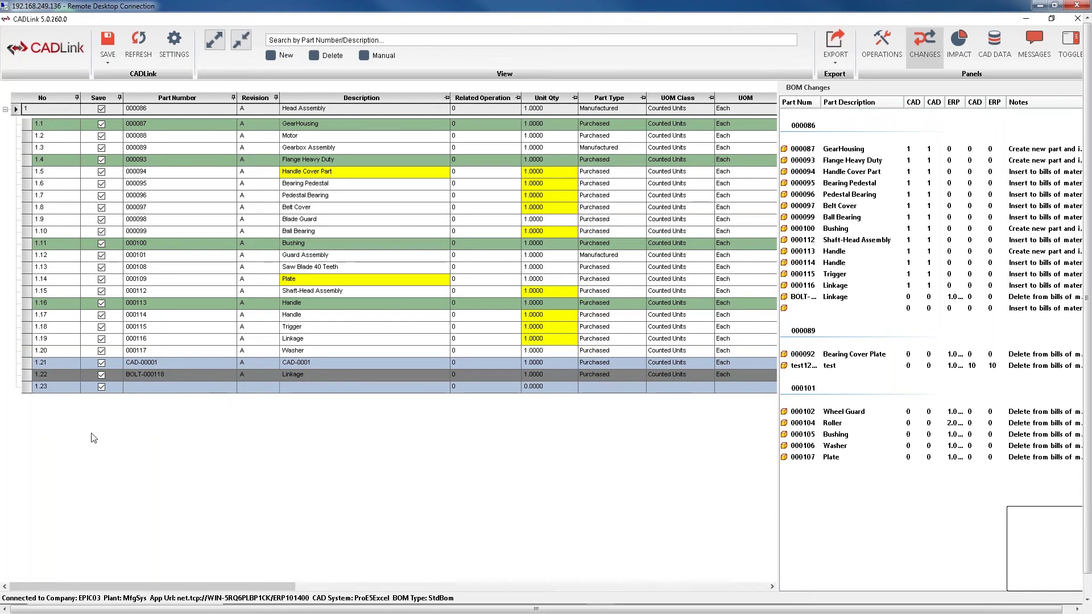
pyautogui.click(148, 389)
pyautogui.moveTo(230, 388)
# Search Epicor parts by description %bolt% and assign HXBM16X50 Hex Bolt - M16 X 50 to the row
pyautogui.click(231, 388)
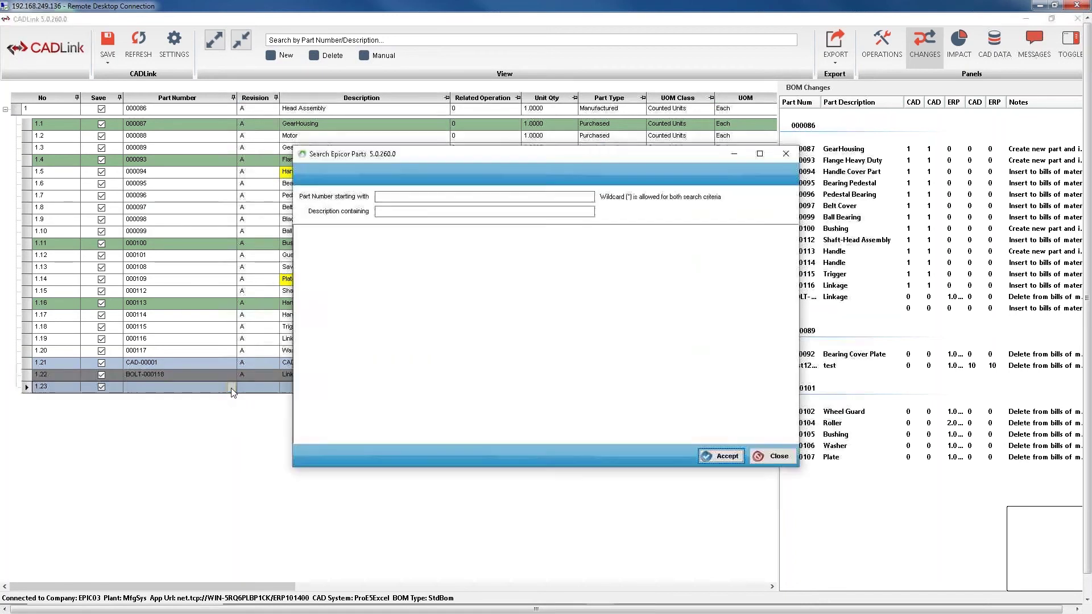
pyautogui.click(398, 215)
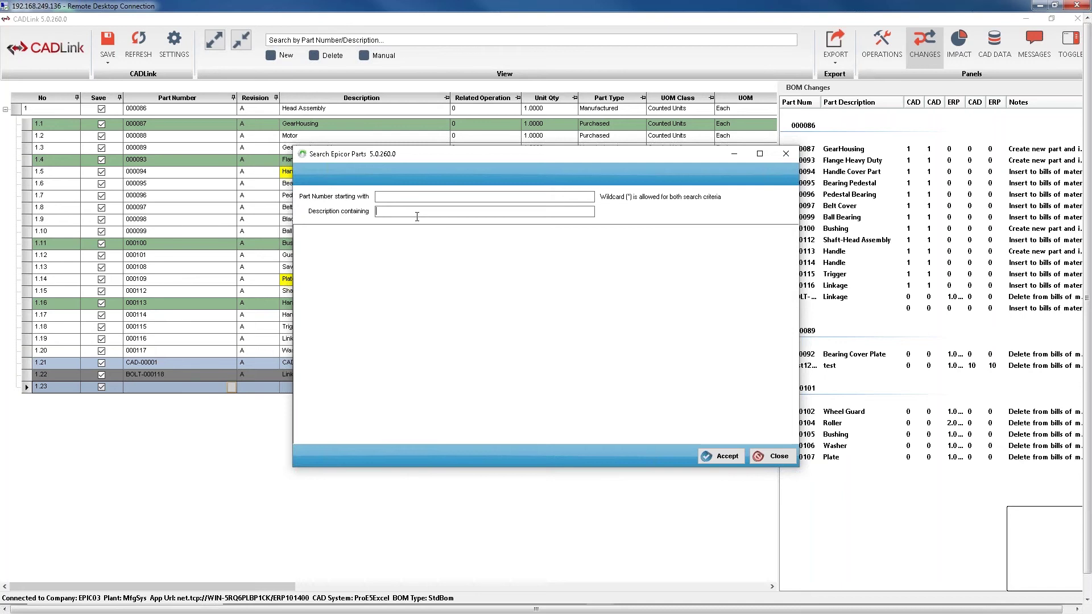
pyautogui.write('lt%')
pyautogui.press('Return')
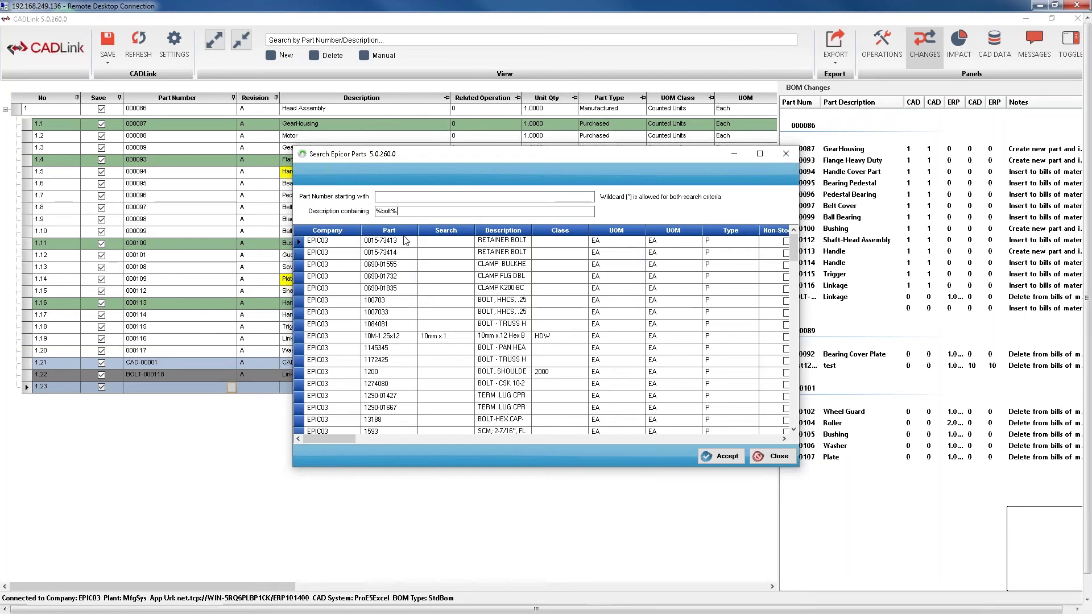
pyautogui.scroll(-15, 432, 318)
pyautogui.scroll(-10, 434, 334)
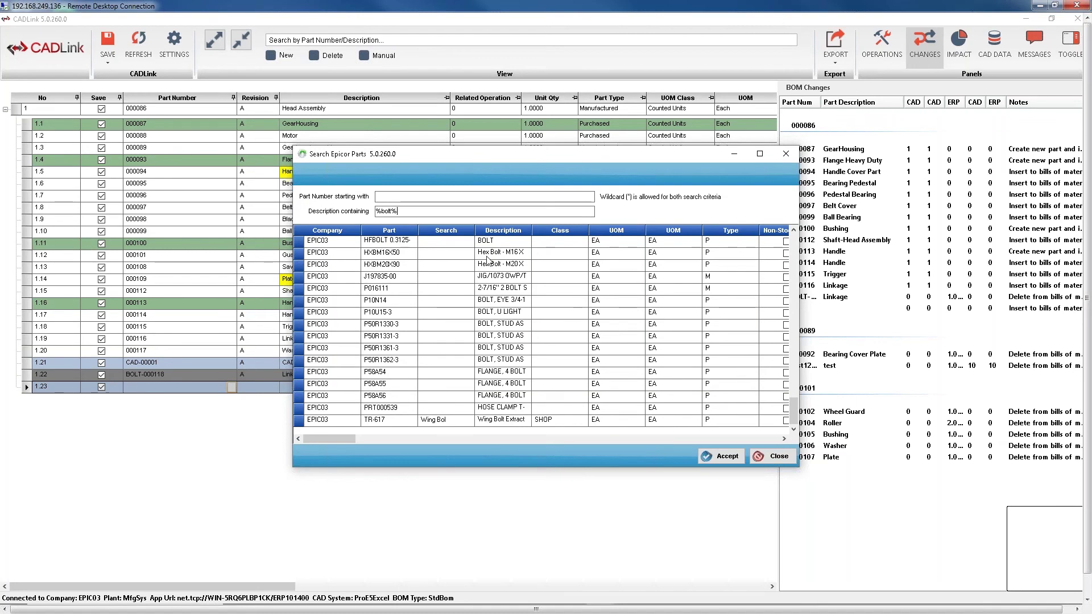
pyautogui.click(504, 254)
pyautogui.click(718, 457)
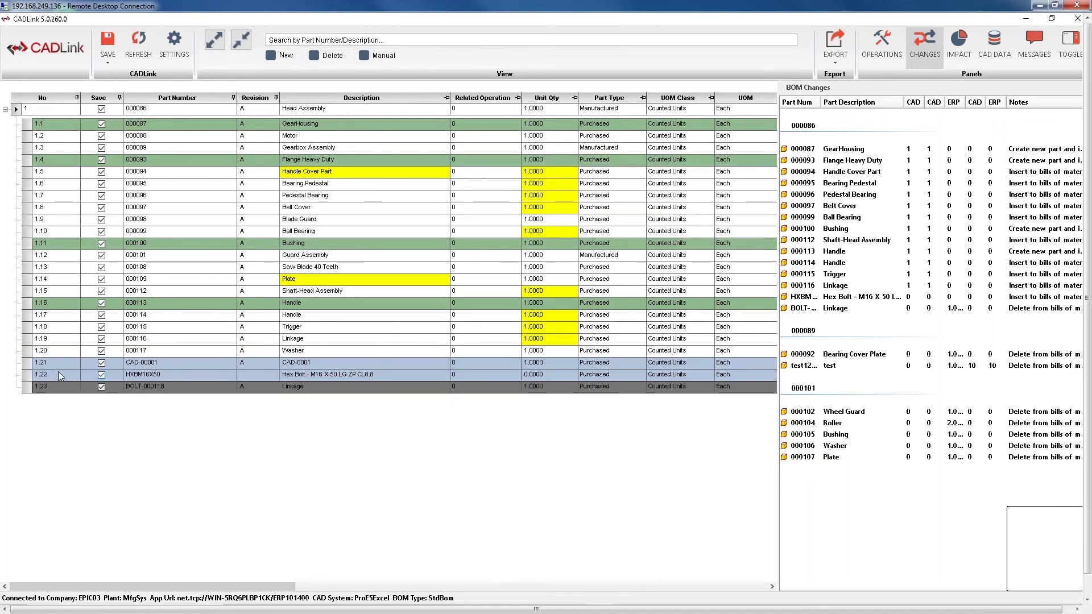
# Set the HXBM16X50 hex bolt's unit quantity to 3
pyautogui.click(25, 375)
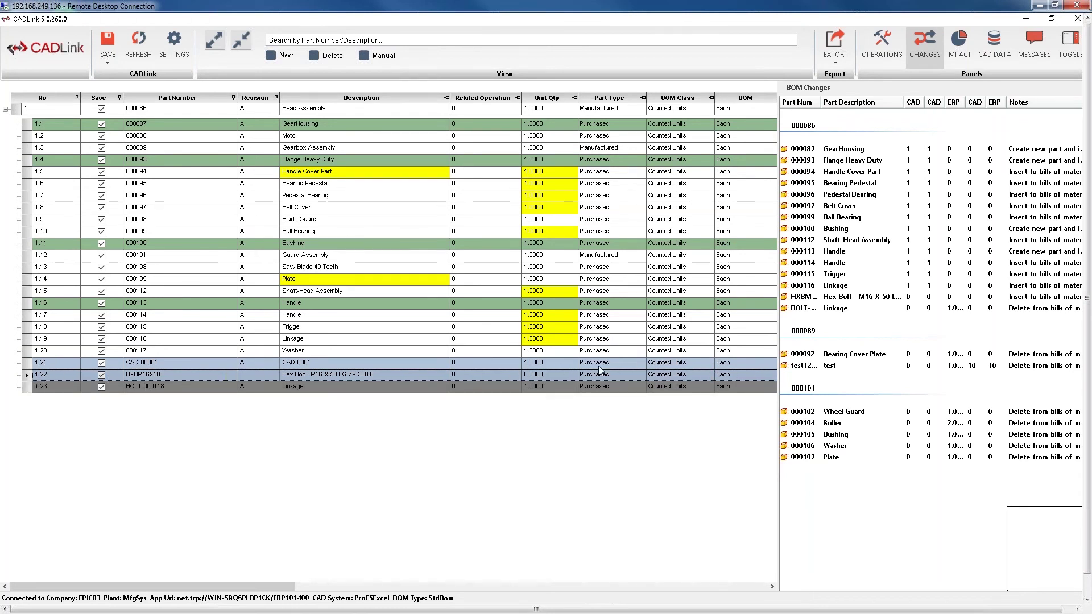
pyautogui.click(537, 376)
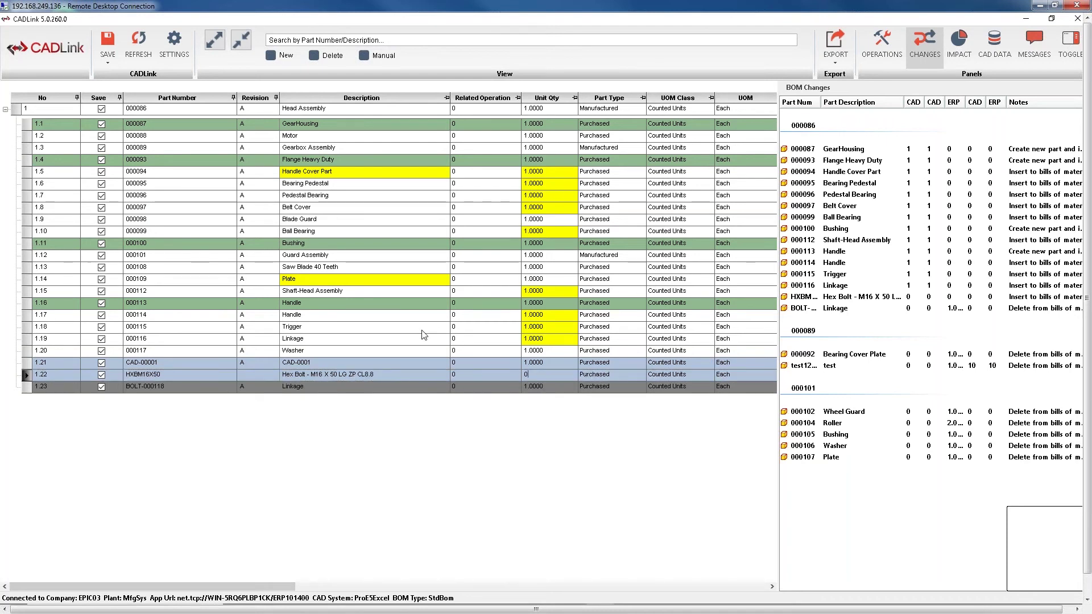
pyautogui.press('BackSpace')
pyautogui.click(28, 373)
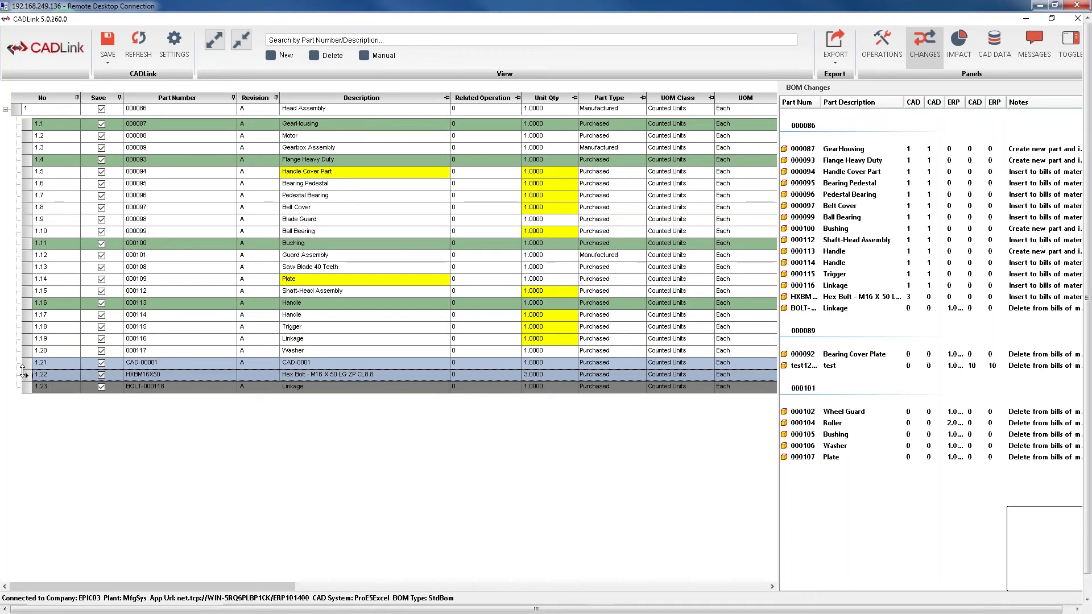
# Add operation 10 to the Head Assembly using operation A3073 (Pump Line)
pyautogui.click(880, 47)
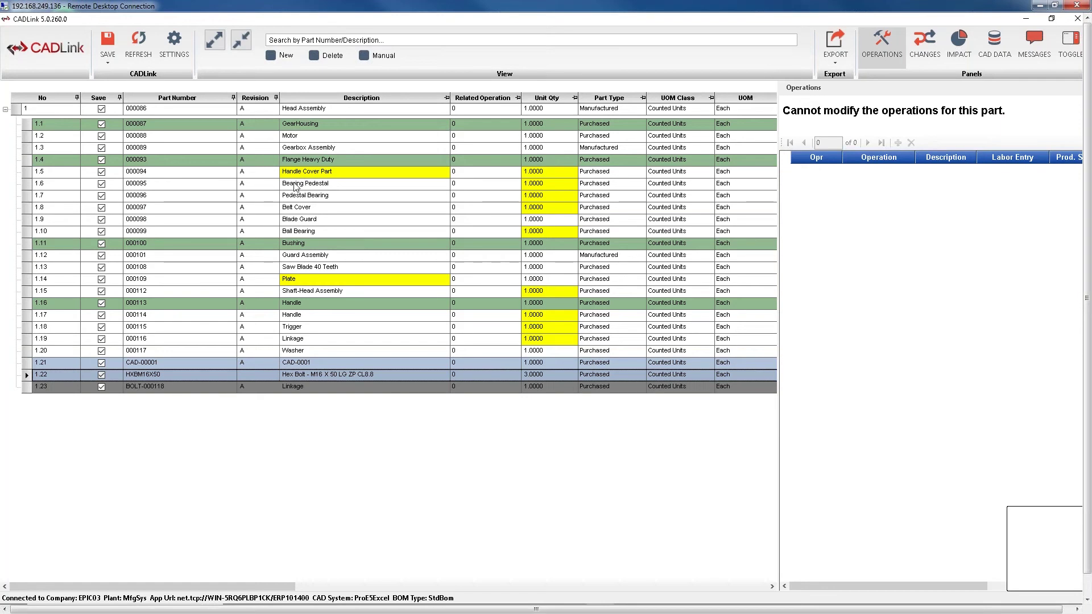
pyautogui.click(21, 113)
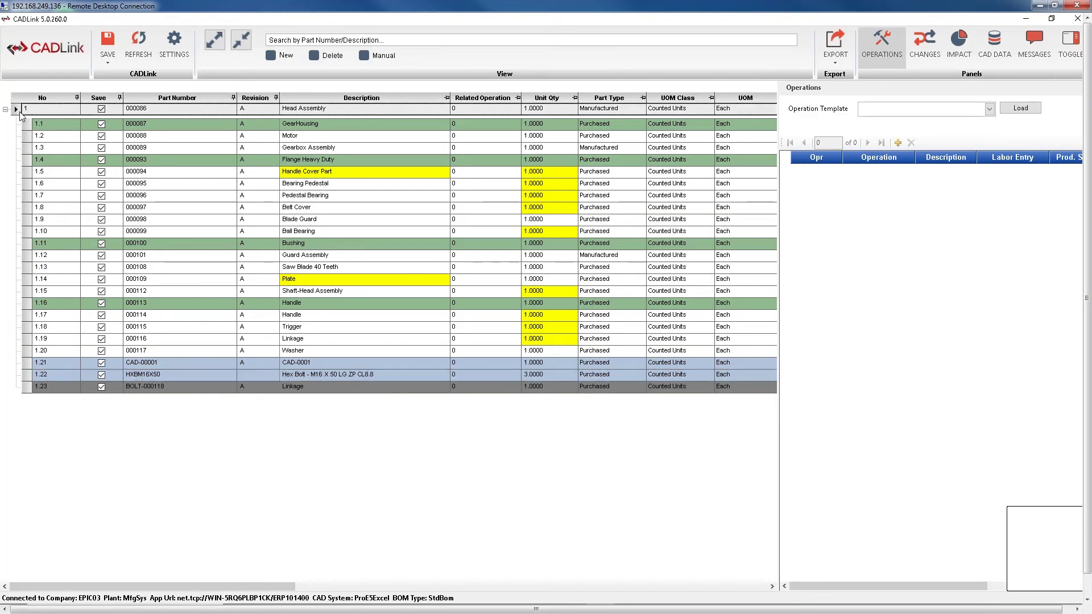
pyautogui.click(898, 143)
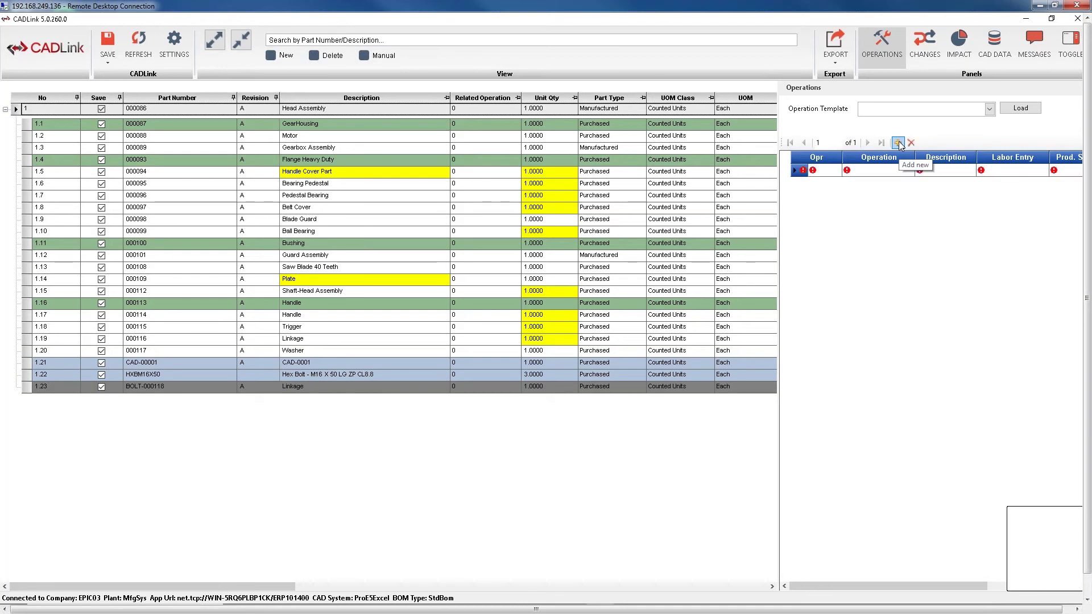
pyautogui.click(827, 172)
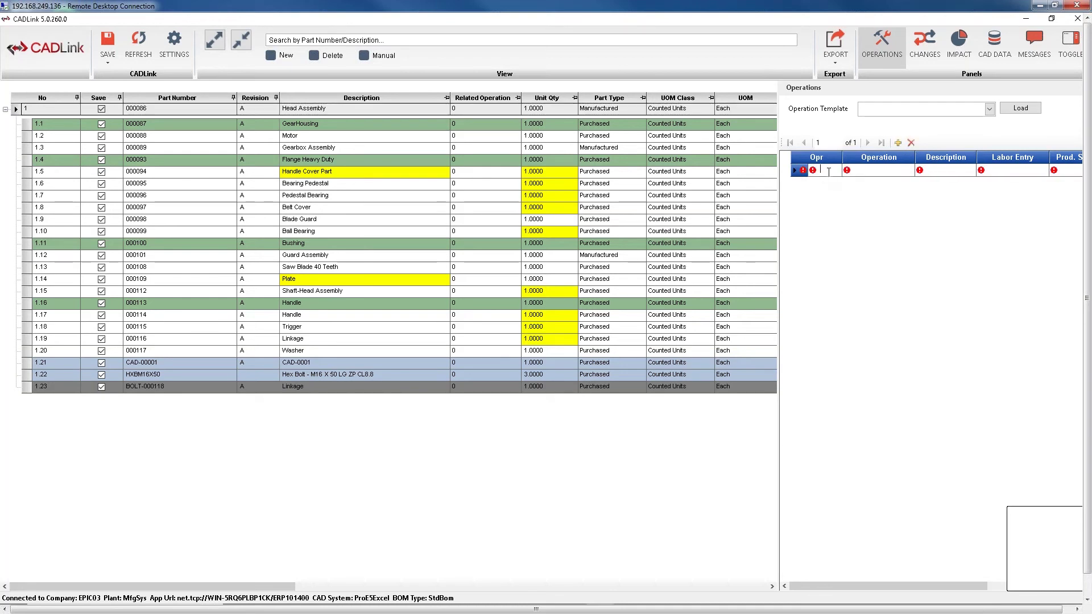
pyautogui.write('10')
pyautogui.press('Tab')
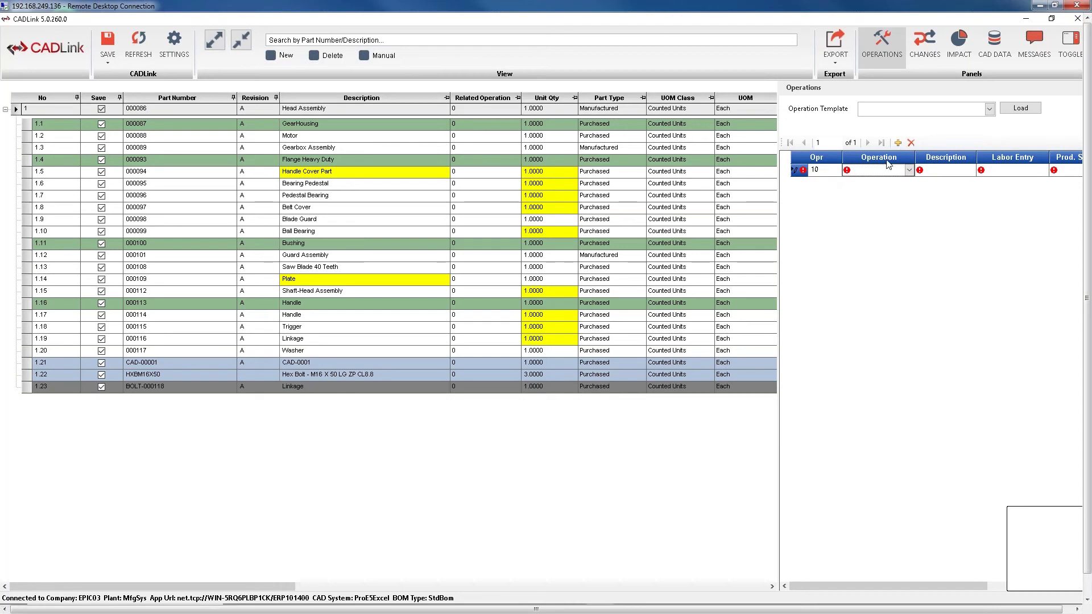
pyautogui.click(909, 170)
pyautogui.click(907, 182)
pyautogui.click(1022, 171)
# Give the operation Time and Quantity labor, production standard 1 Pieces/Hour and 1 setup hour
pyautogui.click(1022, 170)
pyautogui.click(1024, 216)
pyautogui.press('Tab')
pyautogui.write('1')
pyautogui.press('Tab')
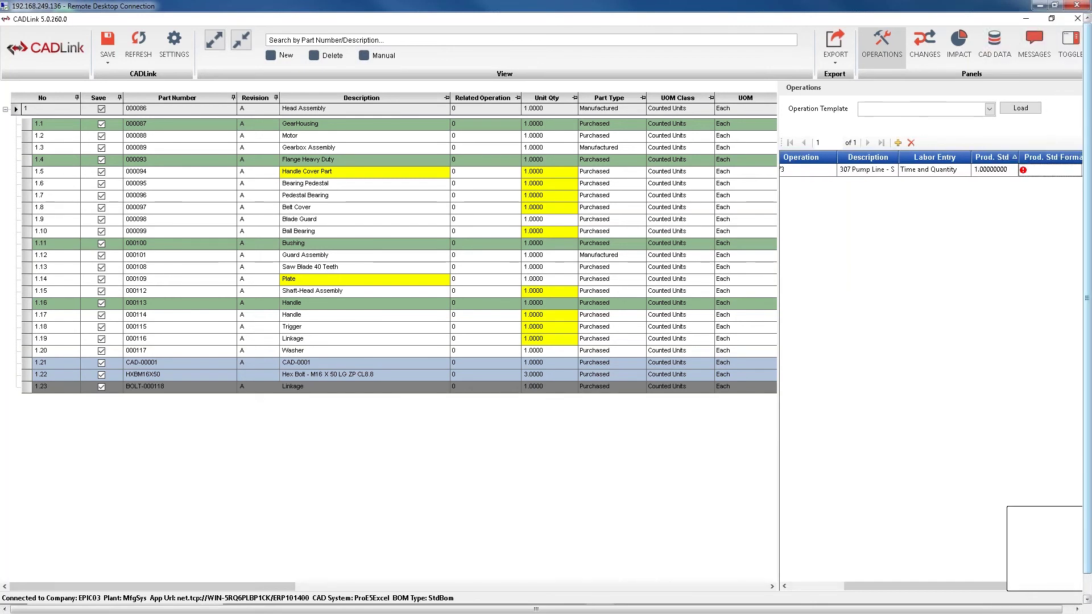
pyautogui.click(1078, 171)
pyautogui.click(1063, 194)
pyautogui.press('Tab')
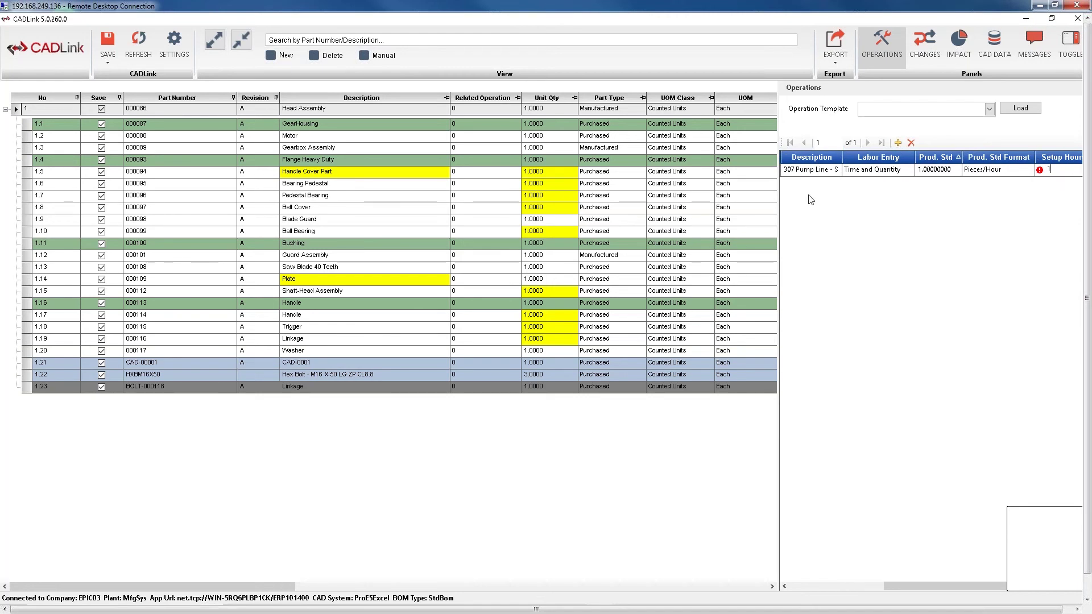
pyautogui.press('Return')
# Load the DCD-100-SP operation template, replacing Pump Line with its six operations
pyautogui.click(990, 109)
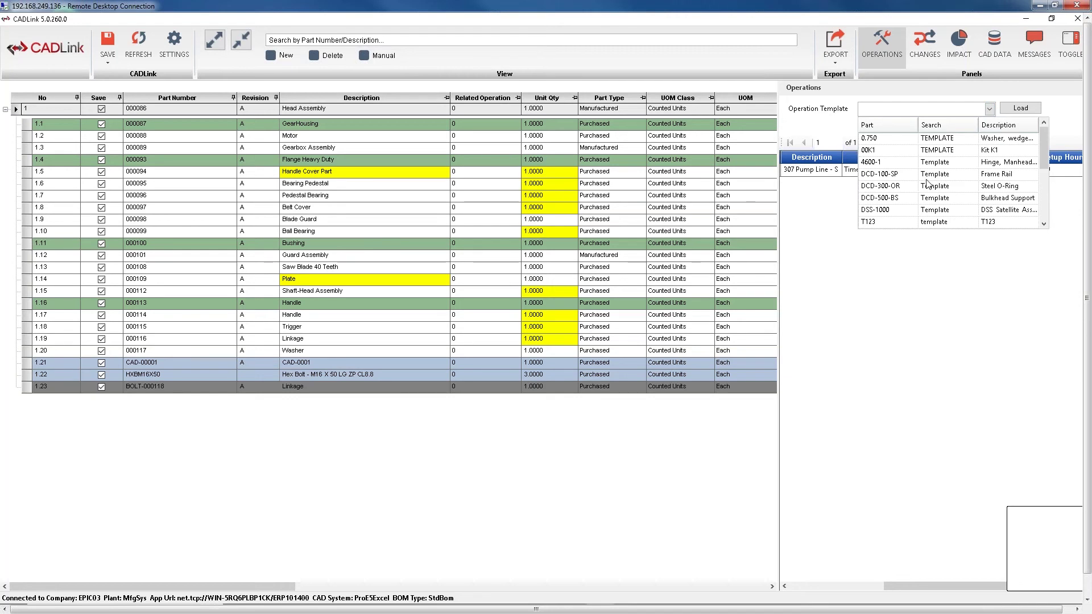
pyautogui.scroll(-2, 928, 186)
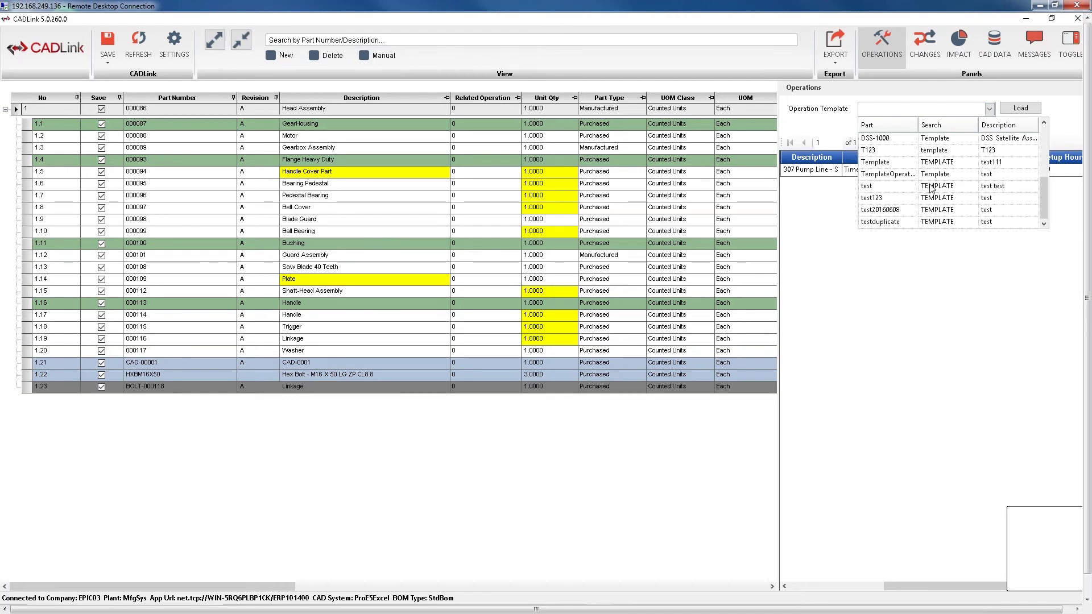
pyautogui.scroll(2, 930, 188)
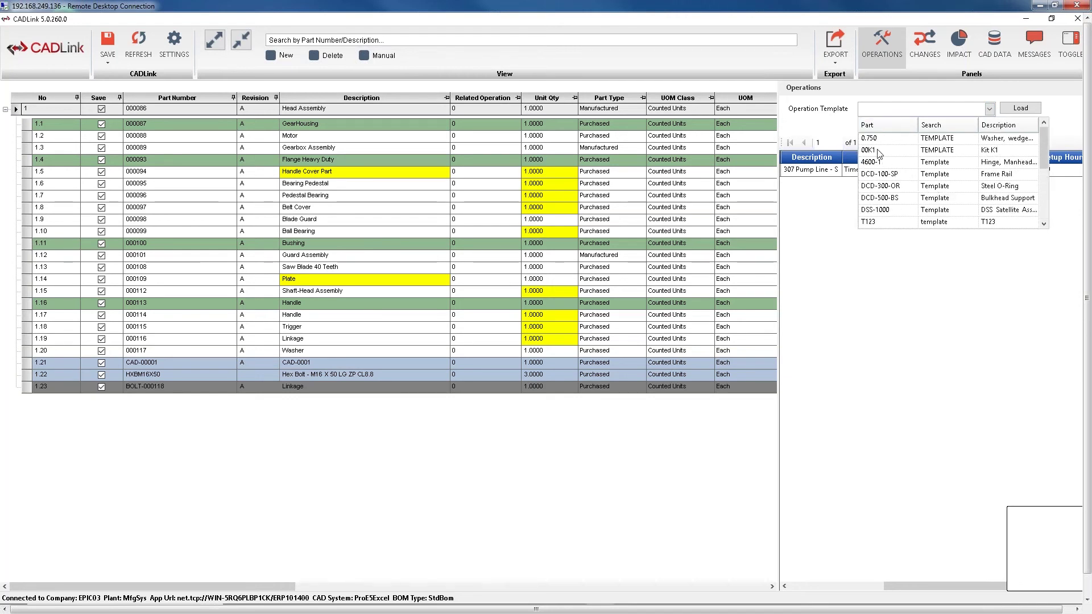
pyautogui.click(879, 174)
pyautogui.click(1020, 108)
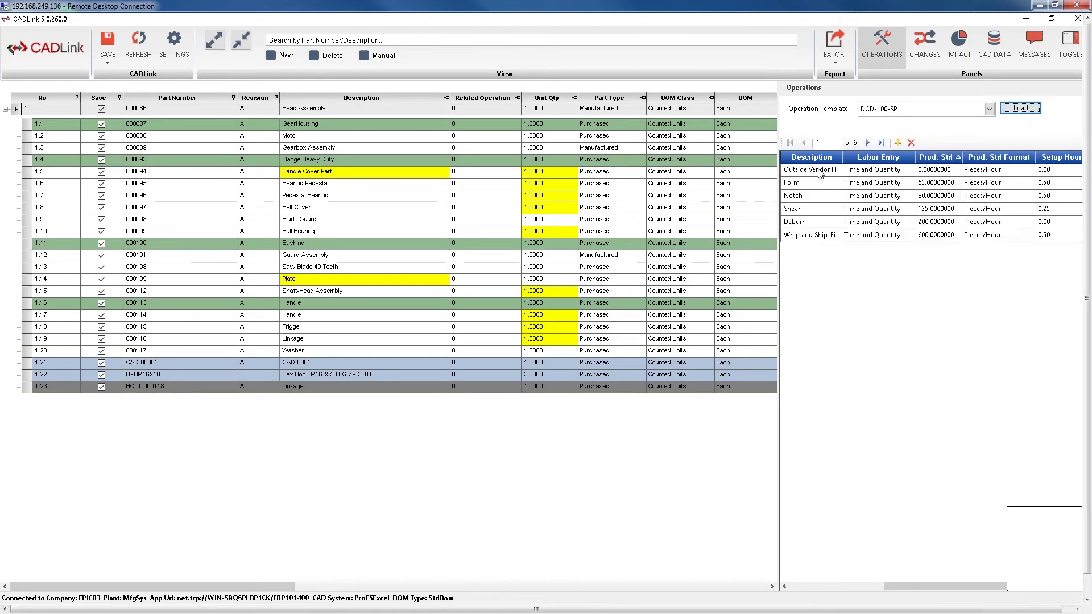
# Set related operations: row 1.1 40 DEBUR, 1.2 20, 1.4 50, 1.3 and 1.6 40; show changes
pyautogui.click(514, 124)
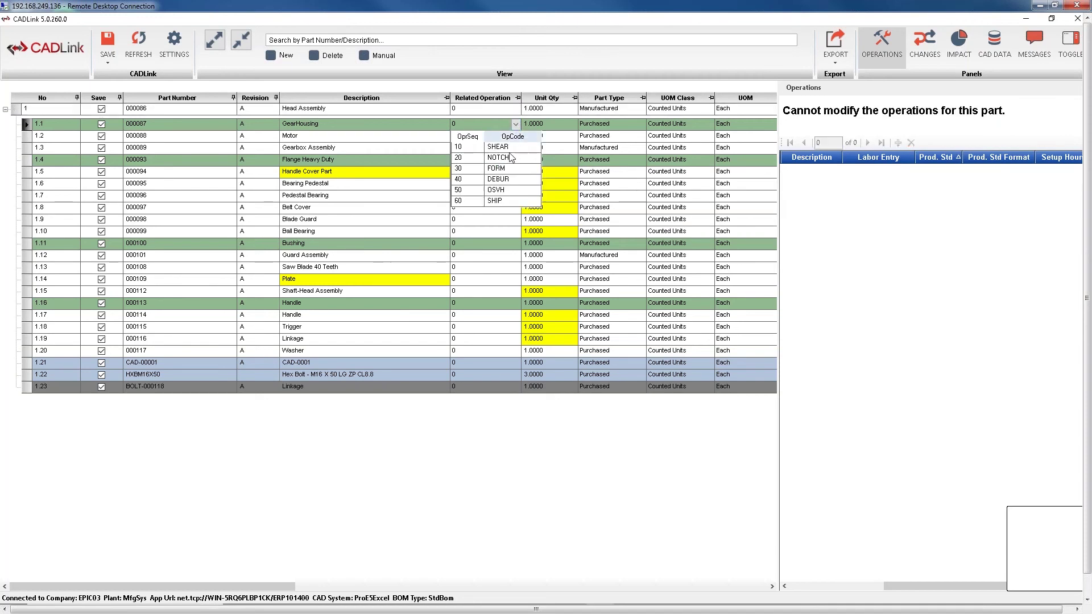
pyautogui.click(512, 179)
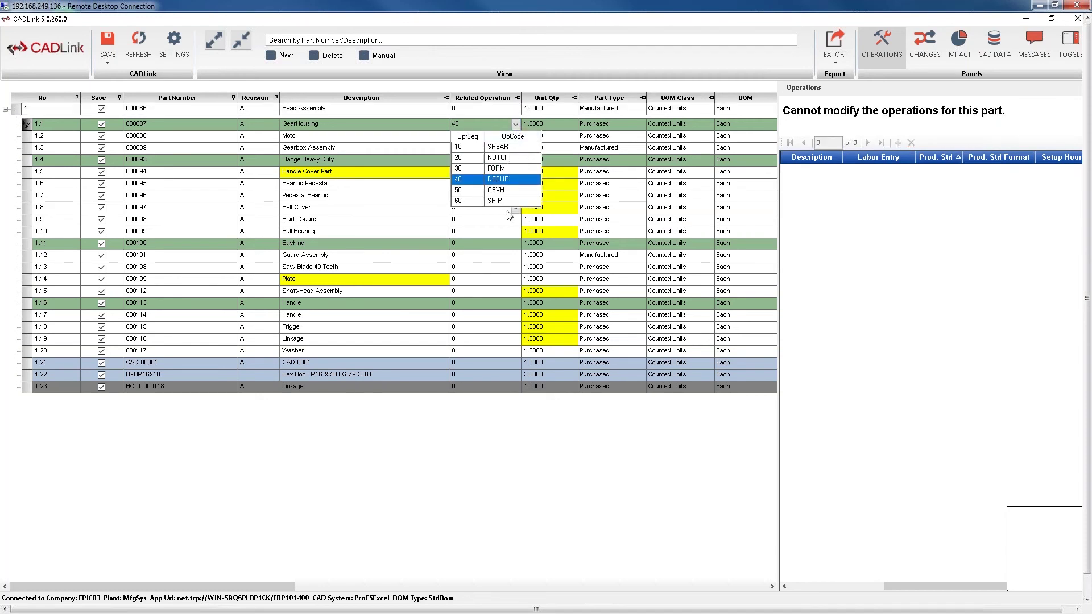
pyautogui.click(508, 179)
pyautogui.click(516, 135)
pyautogui.click(507, 170)
pyautogui.click(515, 161)
pyautogui.click(516, 161)
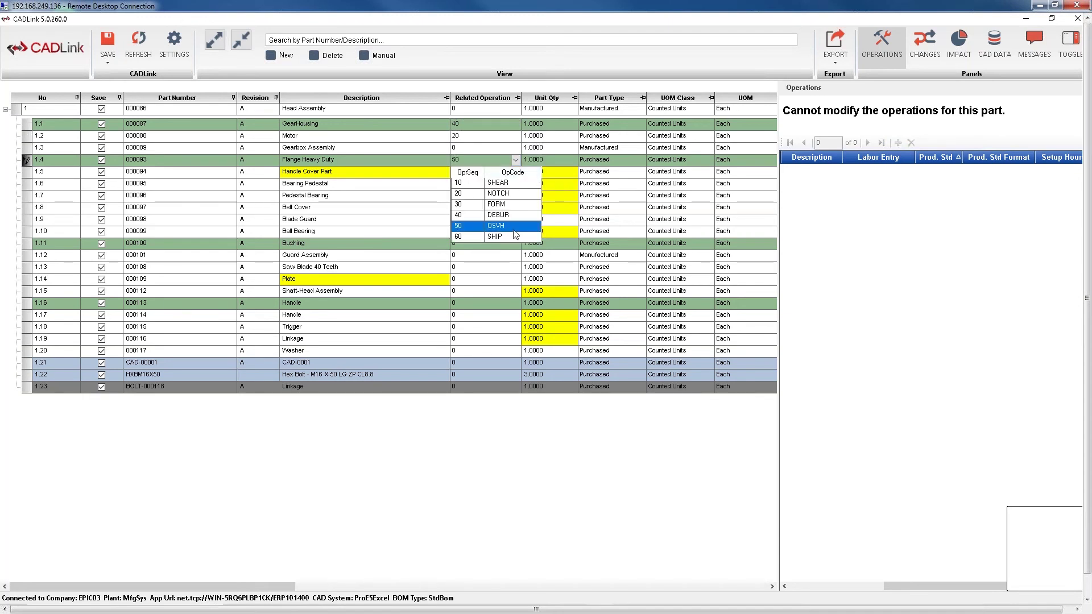
pyautogui.click(513, 229)
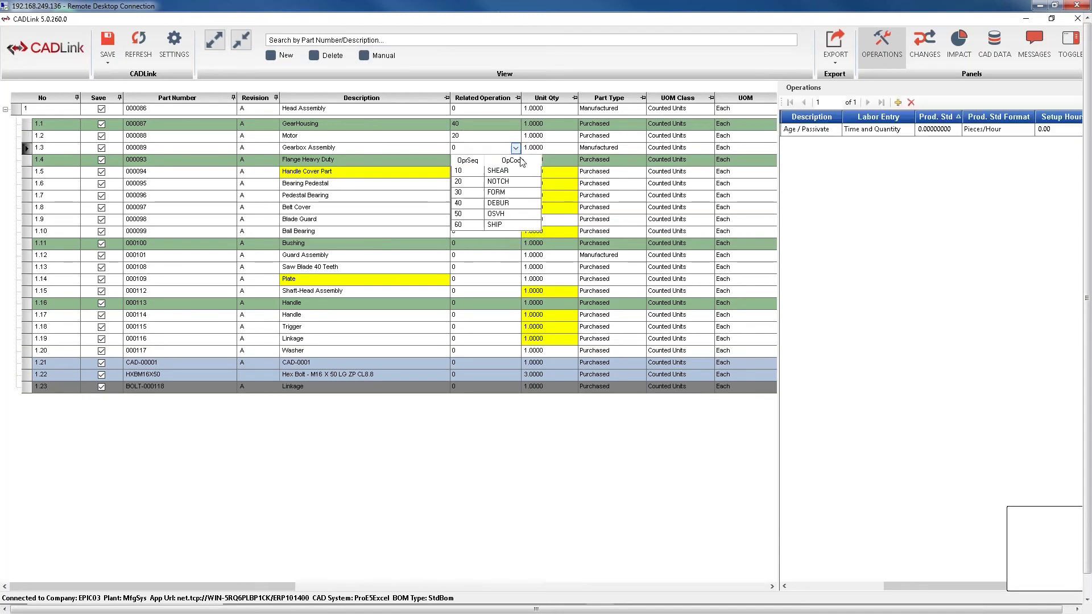
pyautogui.click(515, 148)
pyautogui.click(510, 200)
pyautogui.click(515, 184)
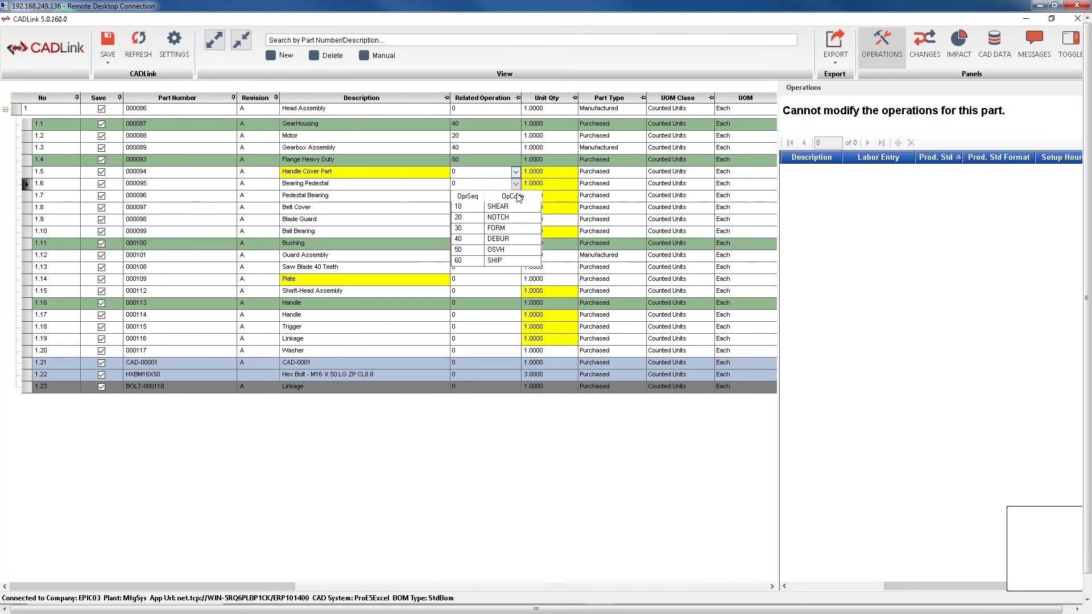
pyautogui.click(515, 236)
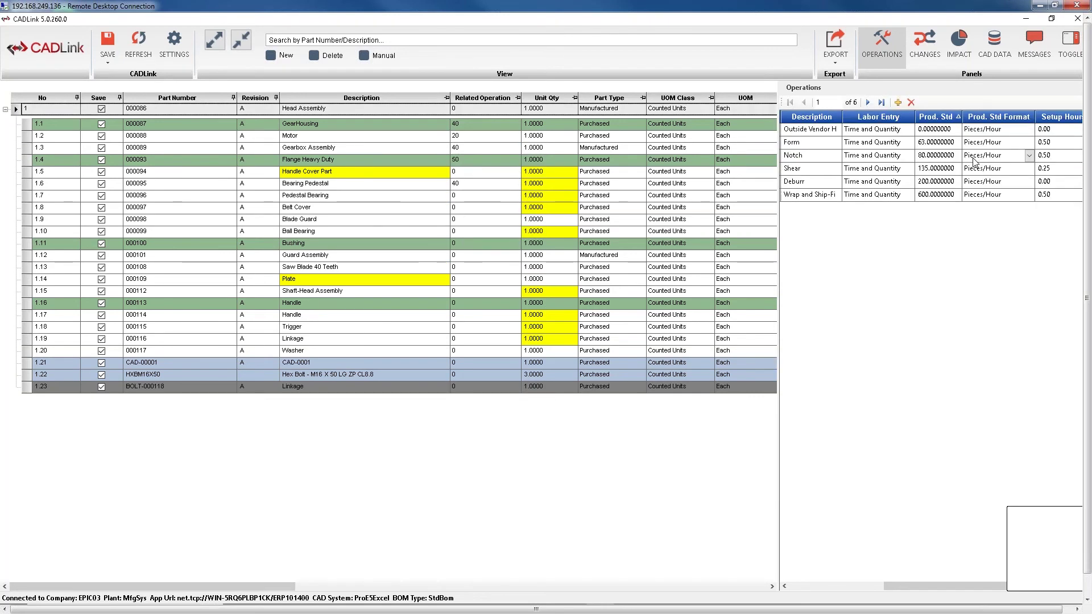
pyautogui.click(925, 44)
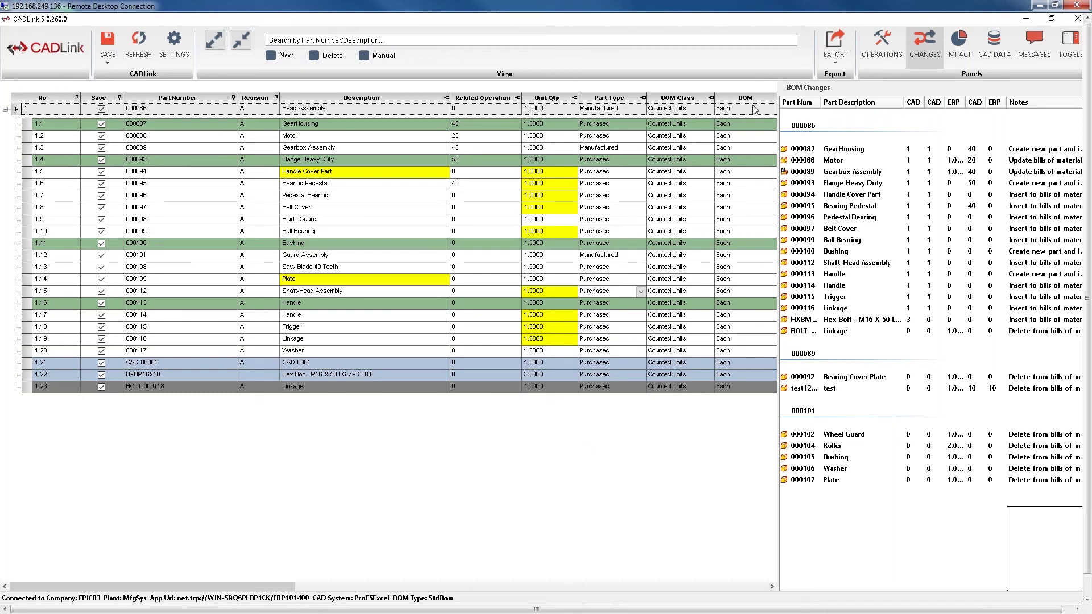
# Export the BOM changes list to PDF from the EXPORT menu
pyautogui.click(827, 62)
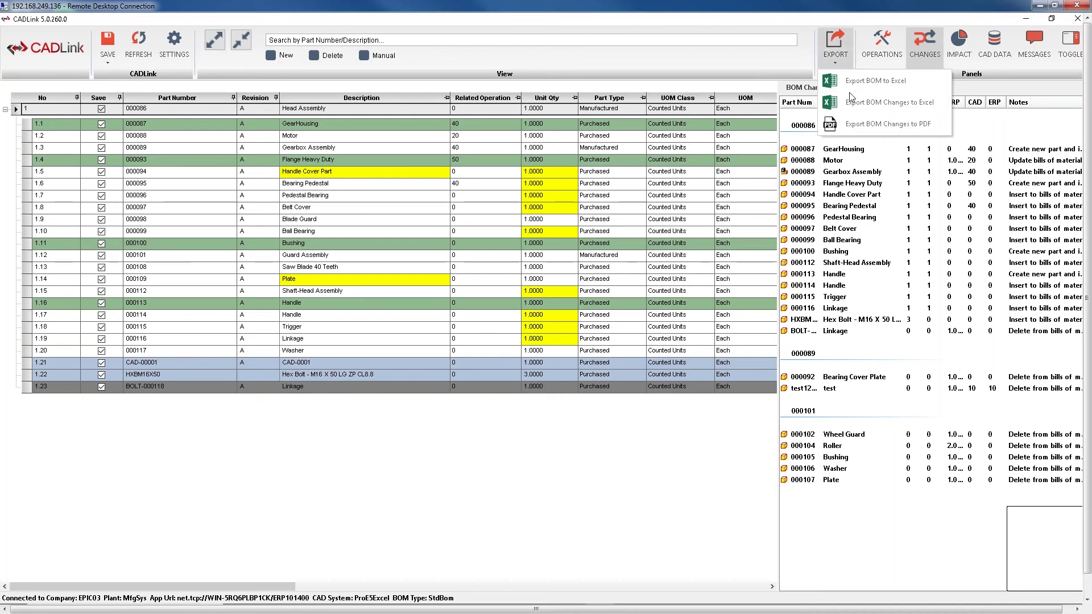
pyautogui.click(917, 129)
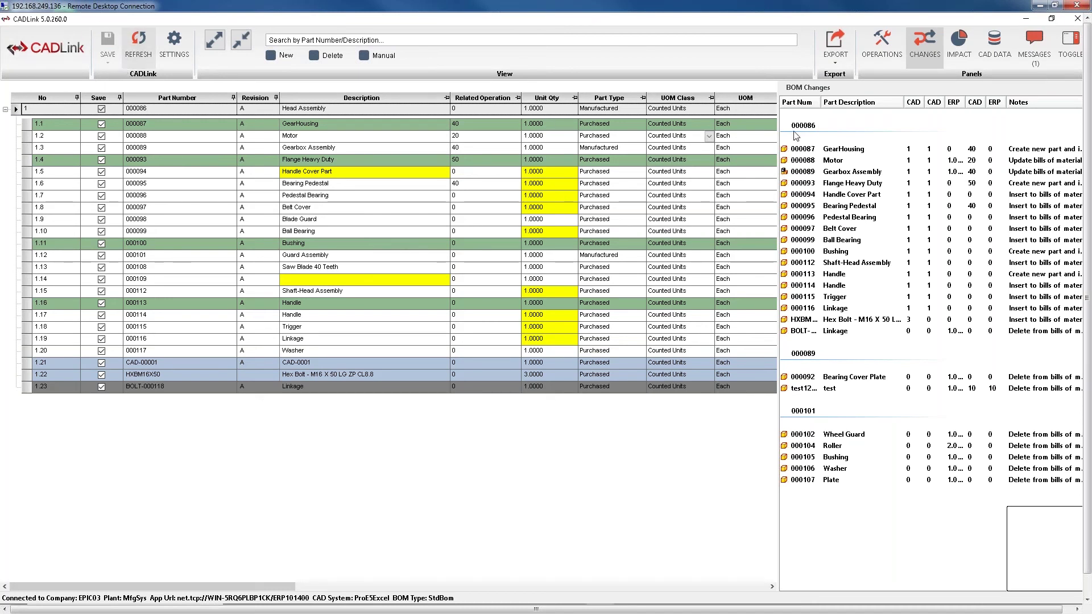
# Clear the empty-description error by entering 'Plate' for part 000109 in row 1.14
pyautogui.click(1035, 52)
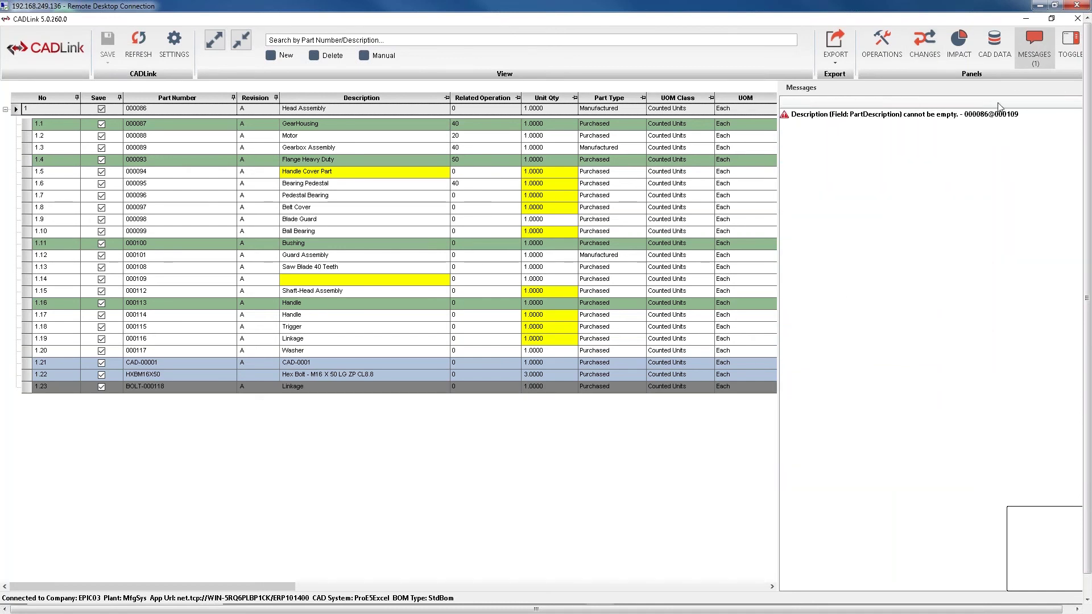
pyautogui.click(923, 118)
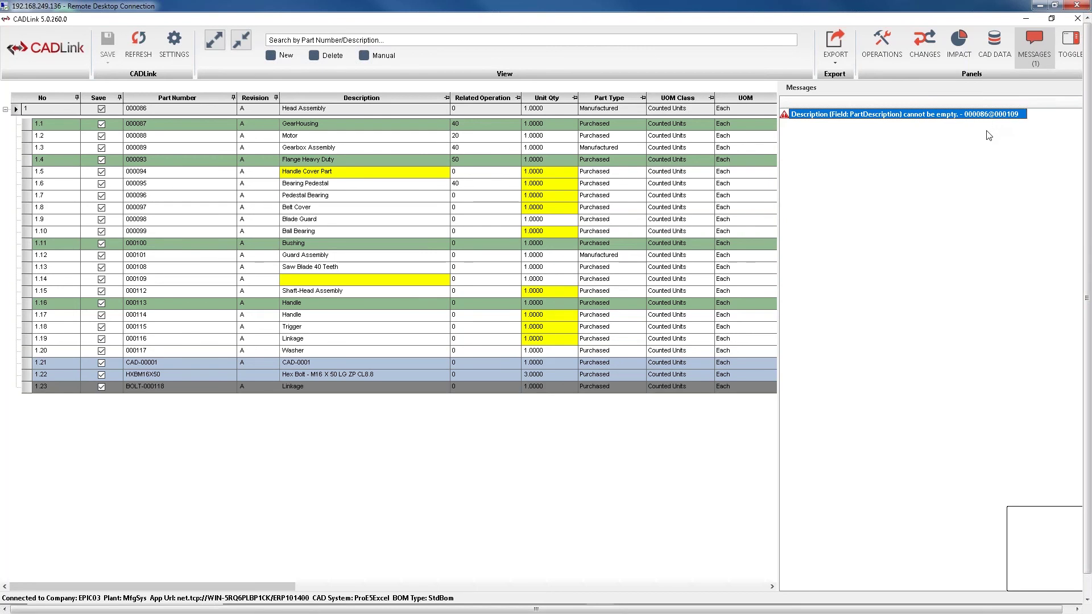
pyautogui.doubleClick(825, 116)
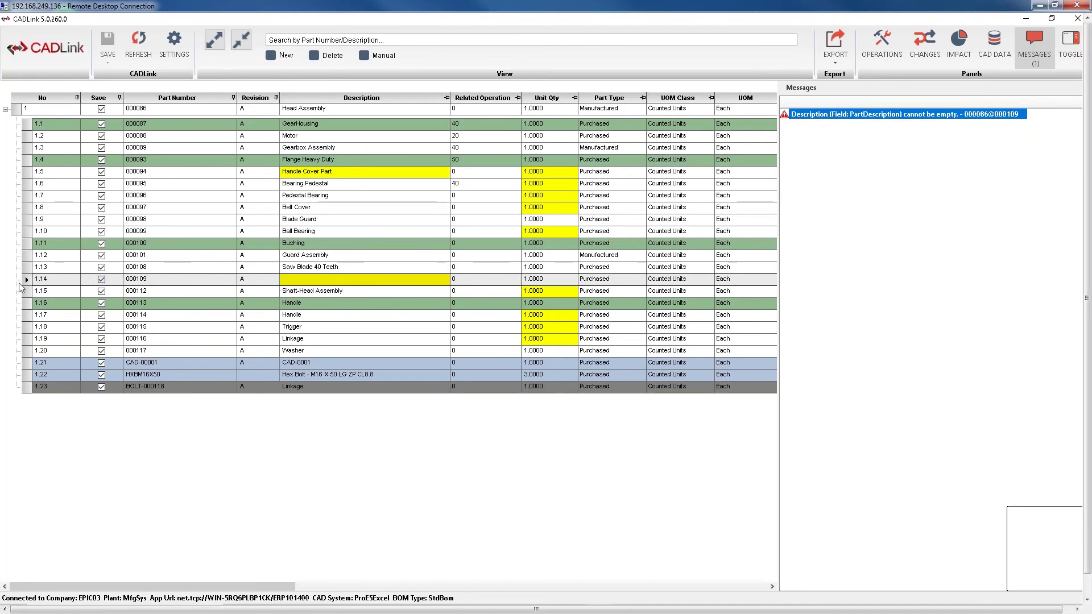
pyautogui.click(289, 275)
pyautogui.write('Plate')
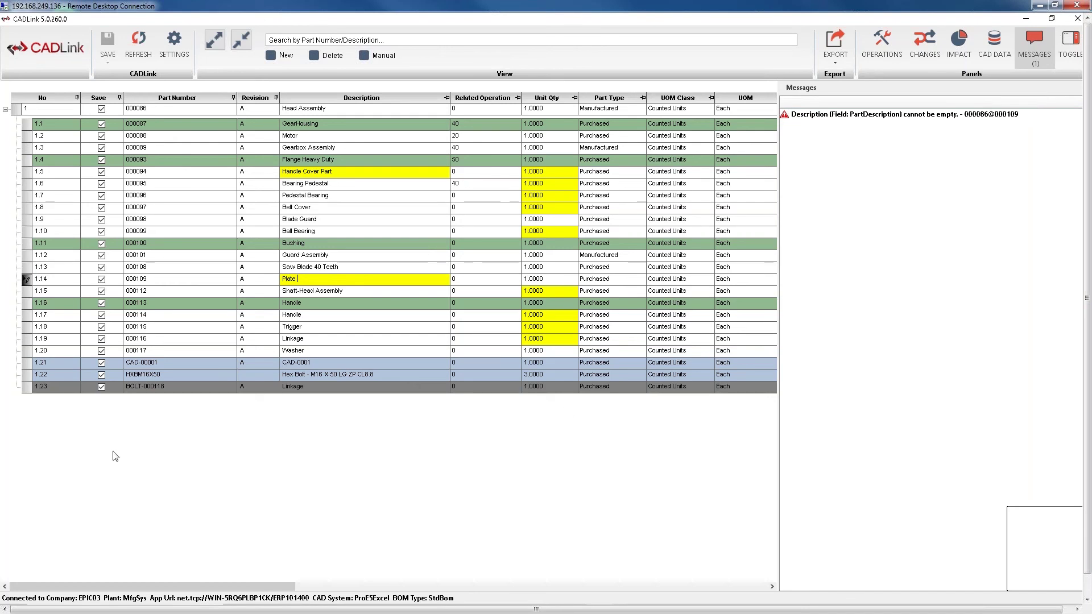
pyautogui.press('Tab')
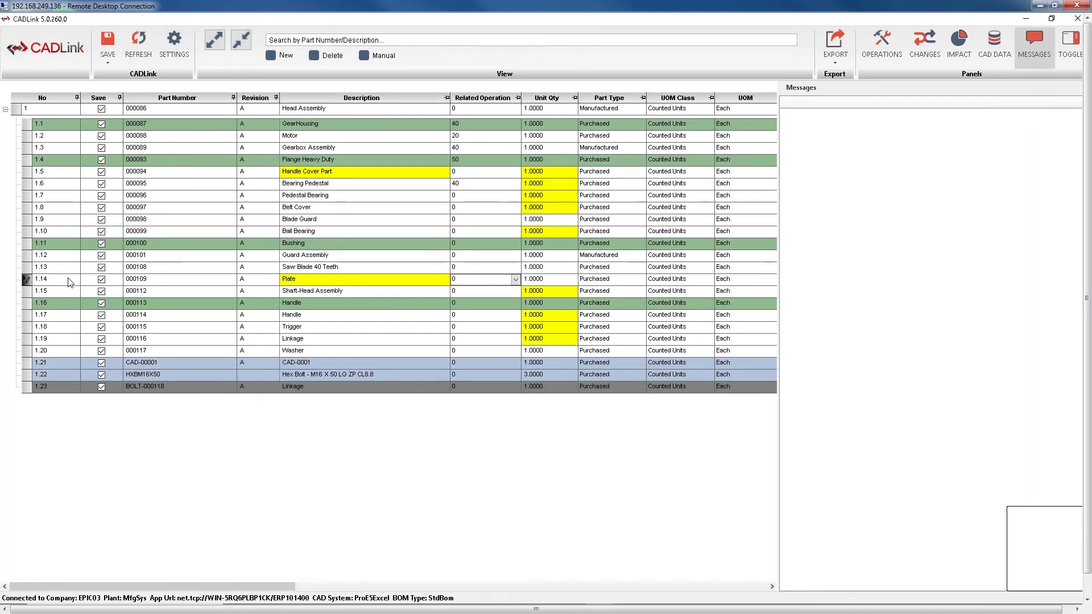
pyautogui.click(19, 111)
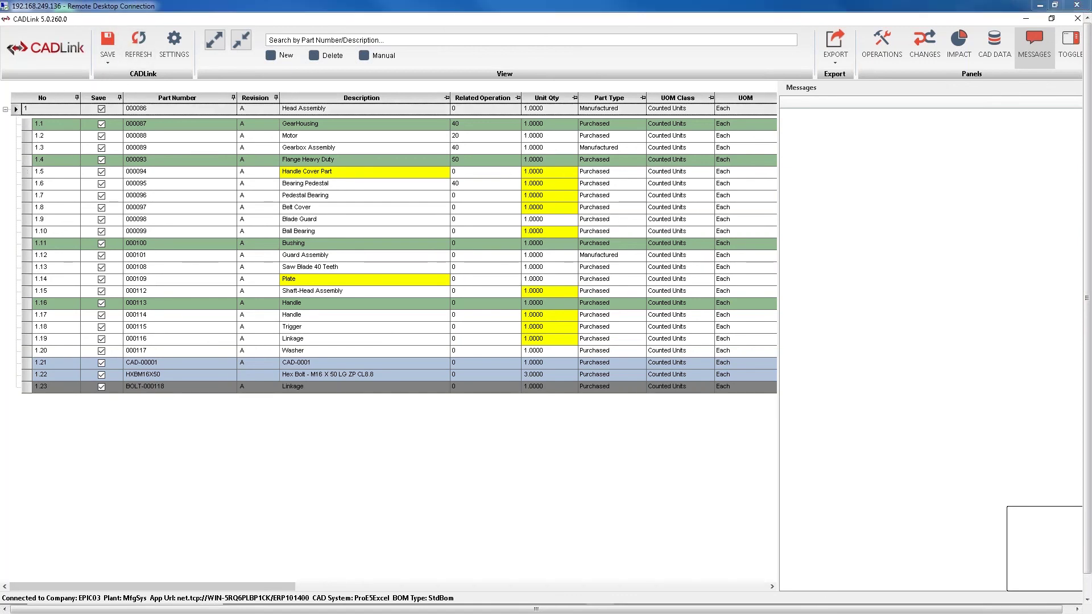
pyautogui.click(1005, 44)
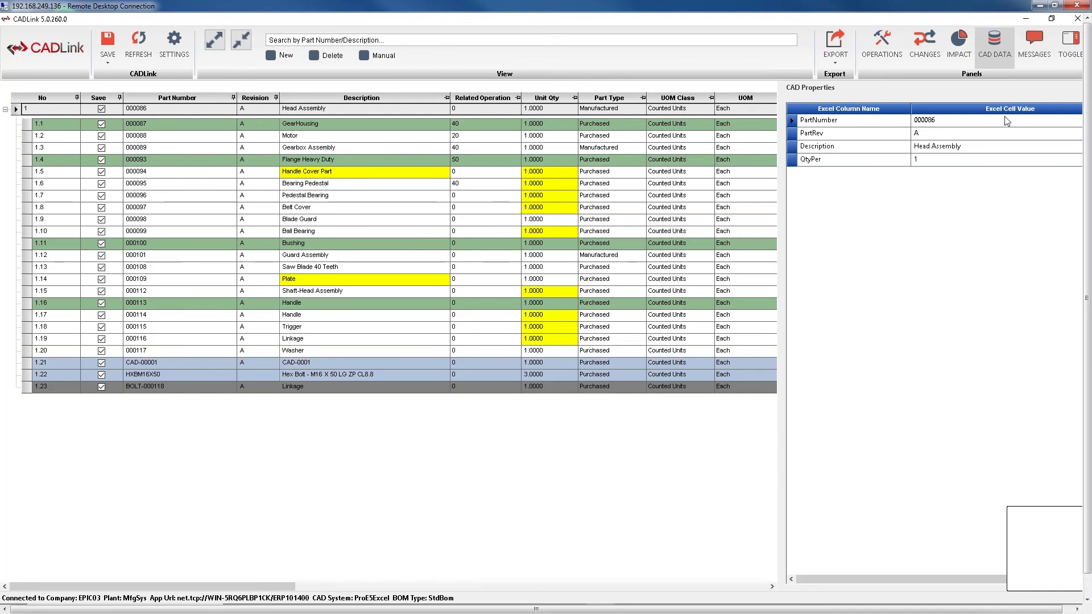
pyautogui.click(1028, 53)
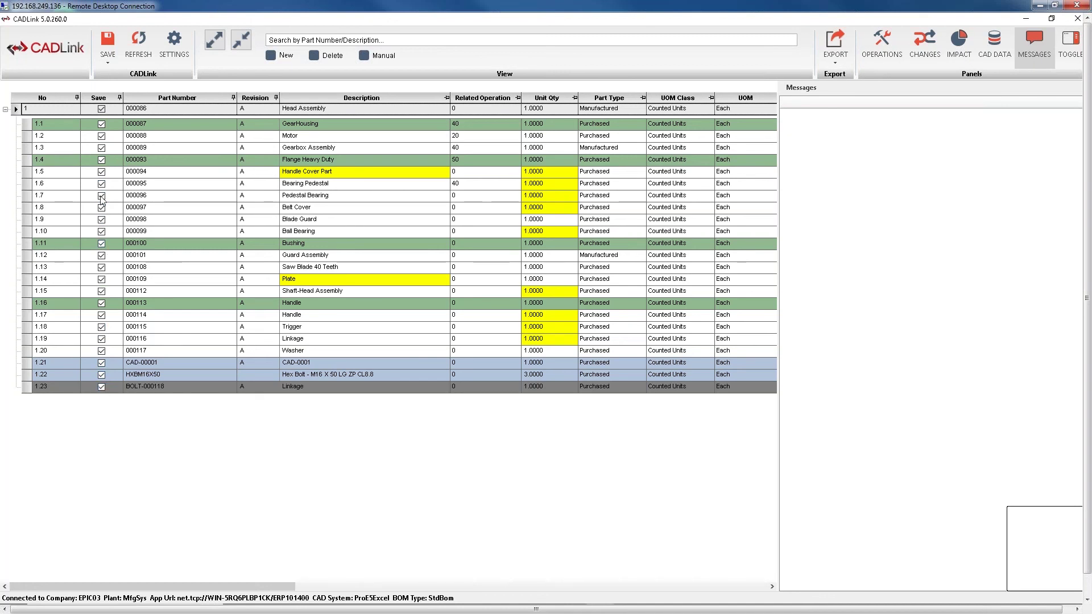
pyautogui.click(101, 124)
pyautogui.click(102, 160)
pyautogui.click(101, 244)
pyautogui.click(101, 303)
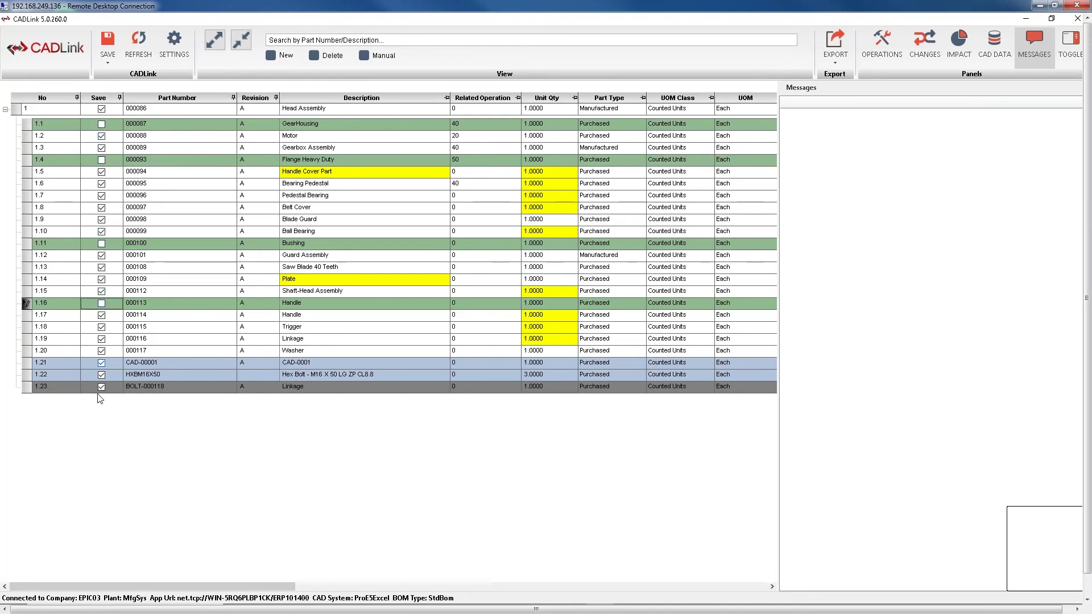
pyautogui.click(102, 304)
pyautogui.click(102, 243)
pyautogui.click(102, 160)
pyautogui.click(101, 124)
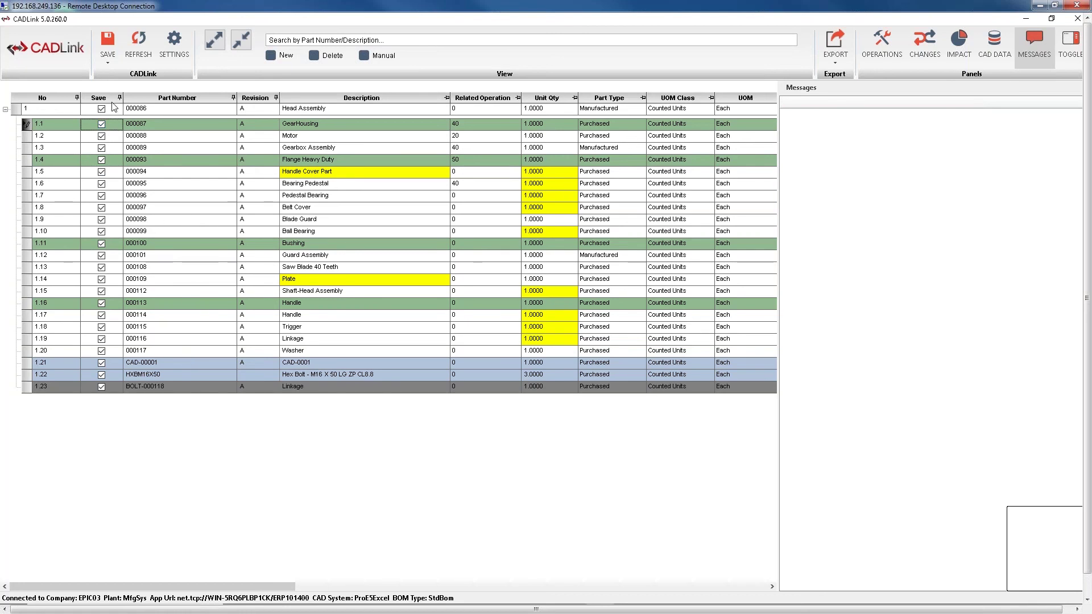